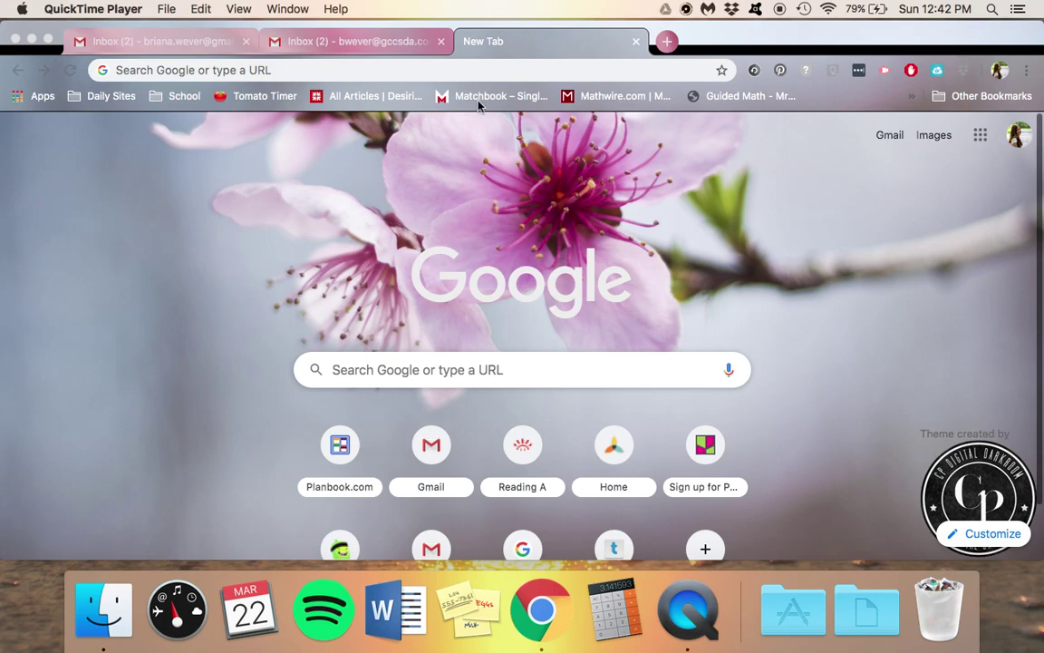
Step: Load ixl.com in the new Chrome tab to reach the signed-in student's home page
click(459, 69)
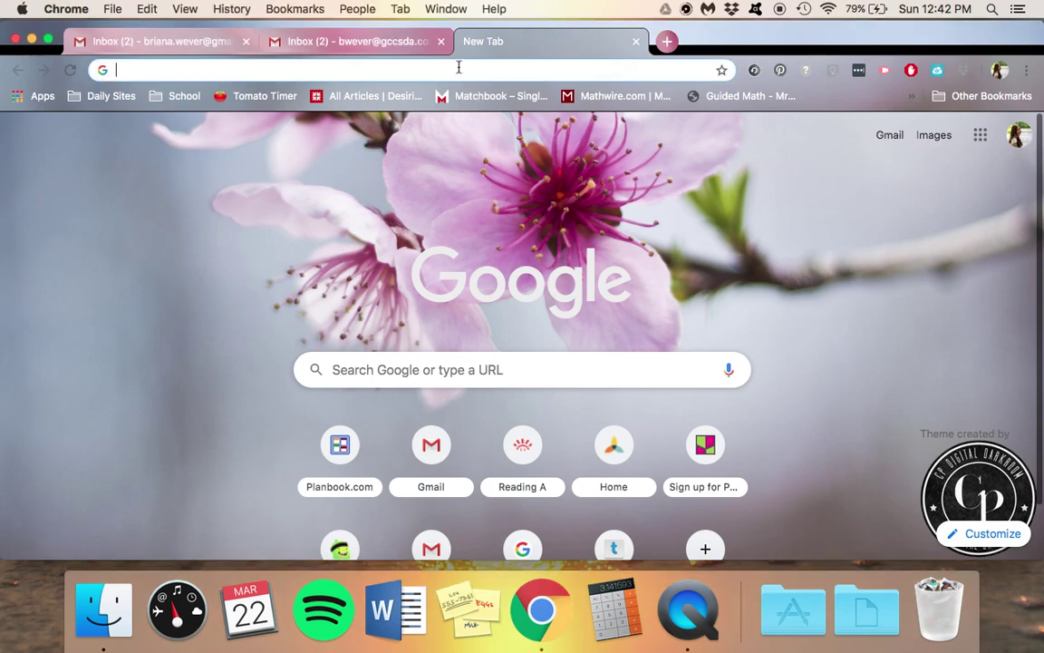
text(ixl.com)
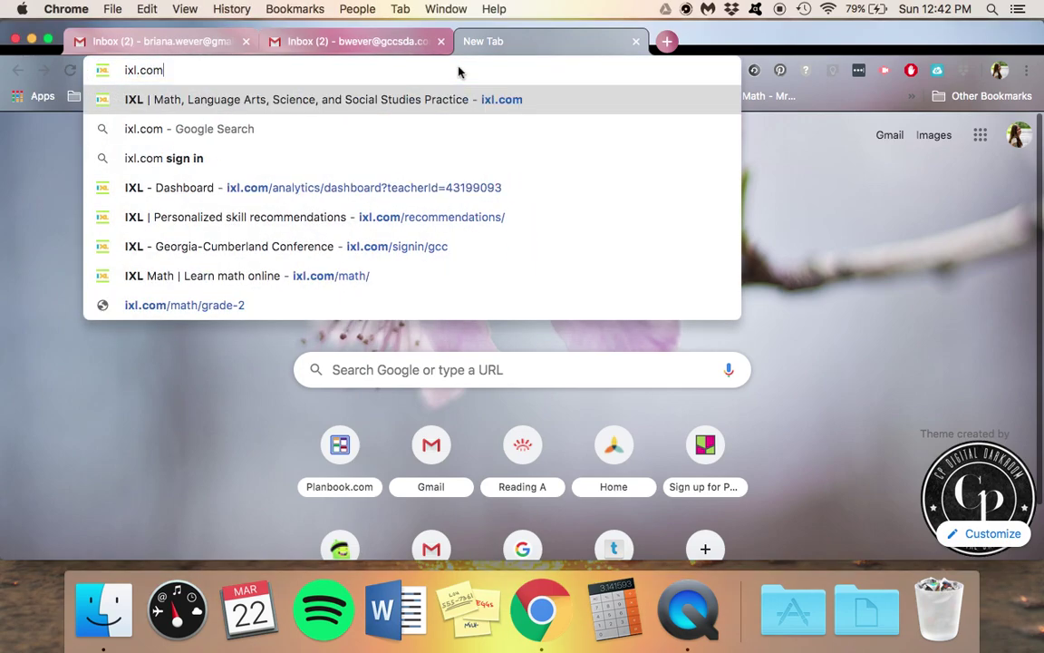
key(Return)
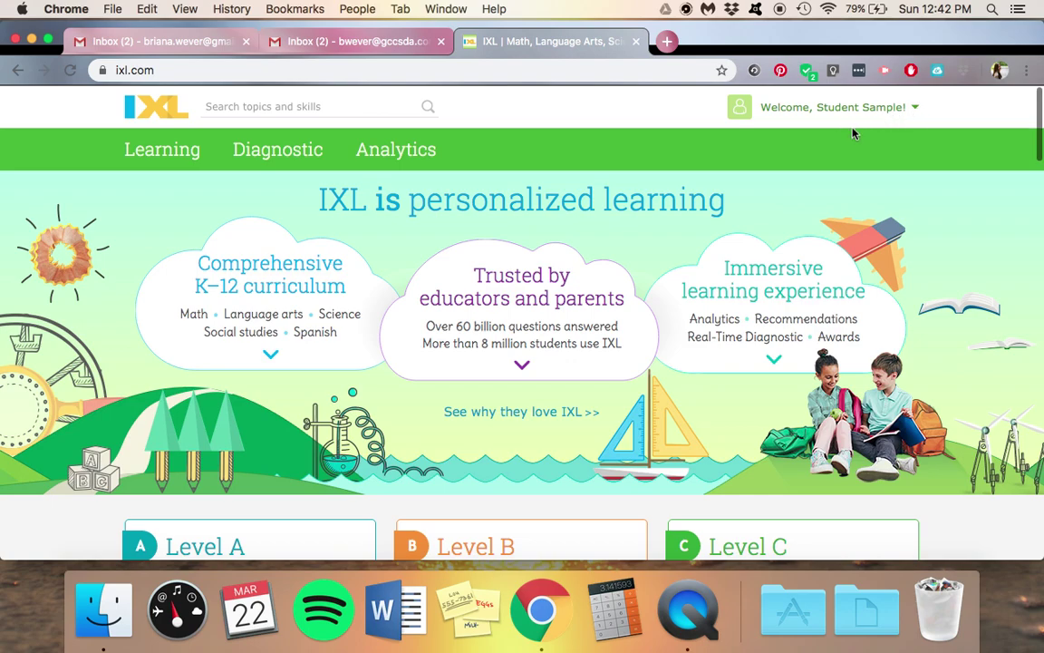
Step: Go to the Diagnostic section and enter the arena to start answering questions
click(257, 161)
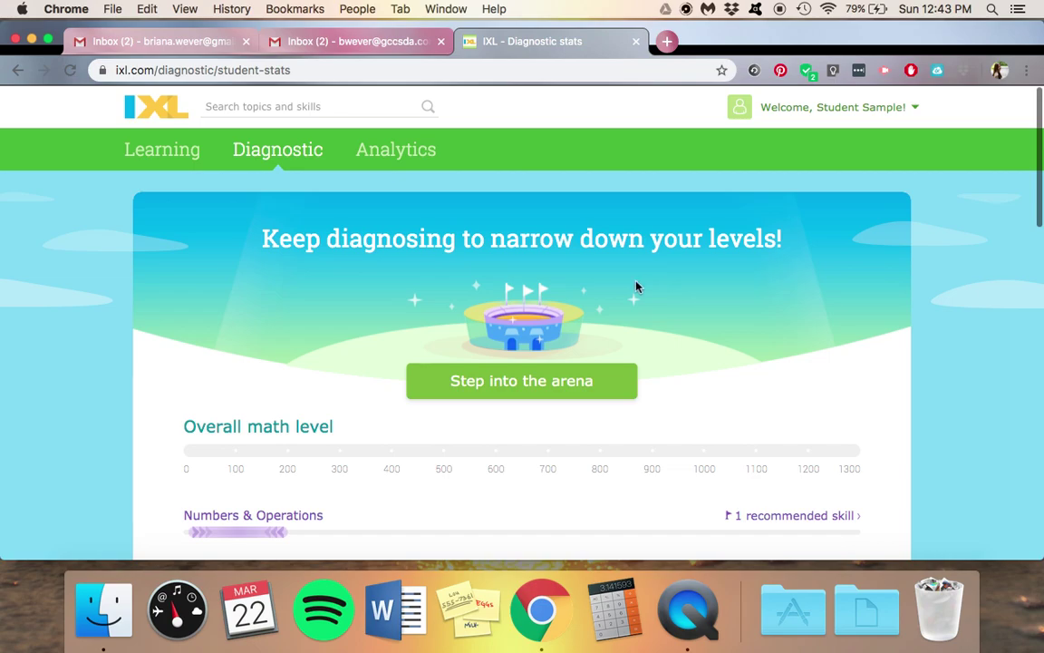
click(504, 384)
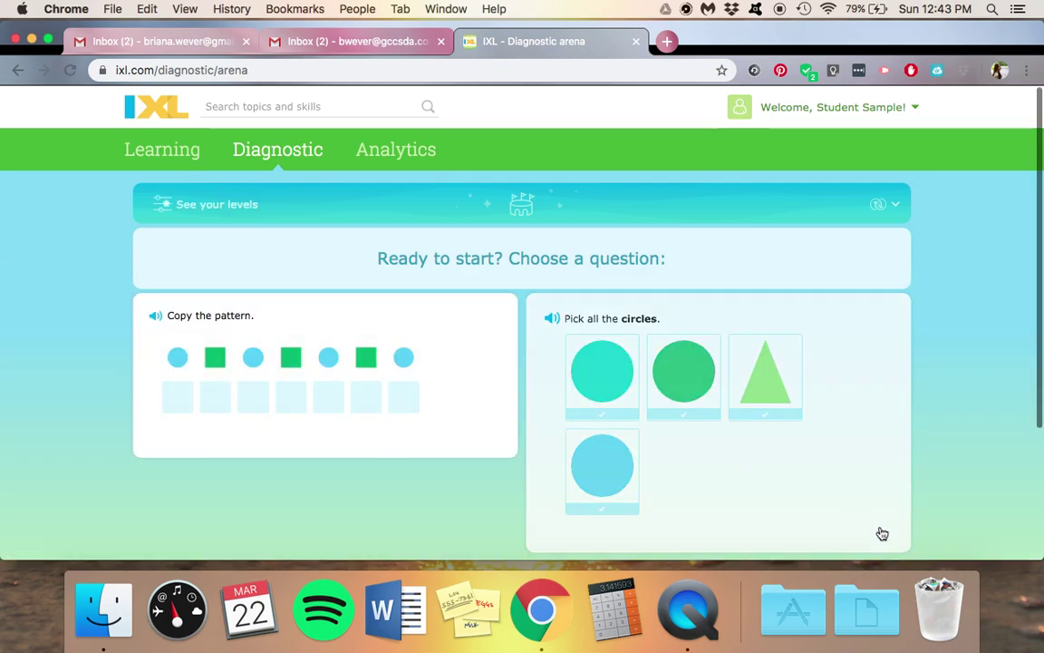
Step: Choose the Pick all the circles question, select the three circle tiles, and submit
scroll(863, 479, down, 1)
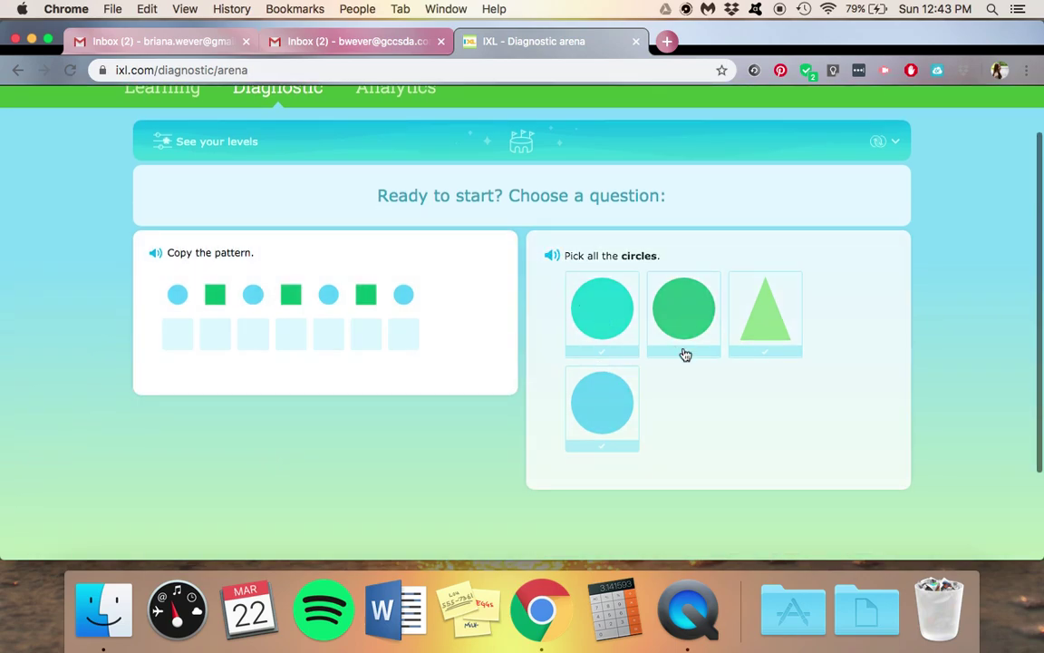
click(649, 268)
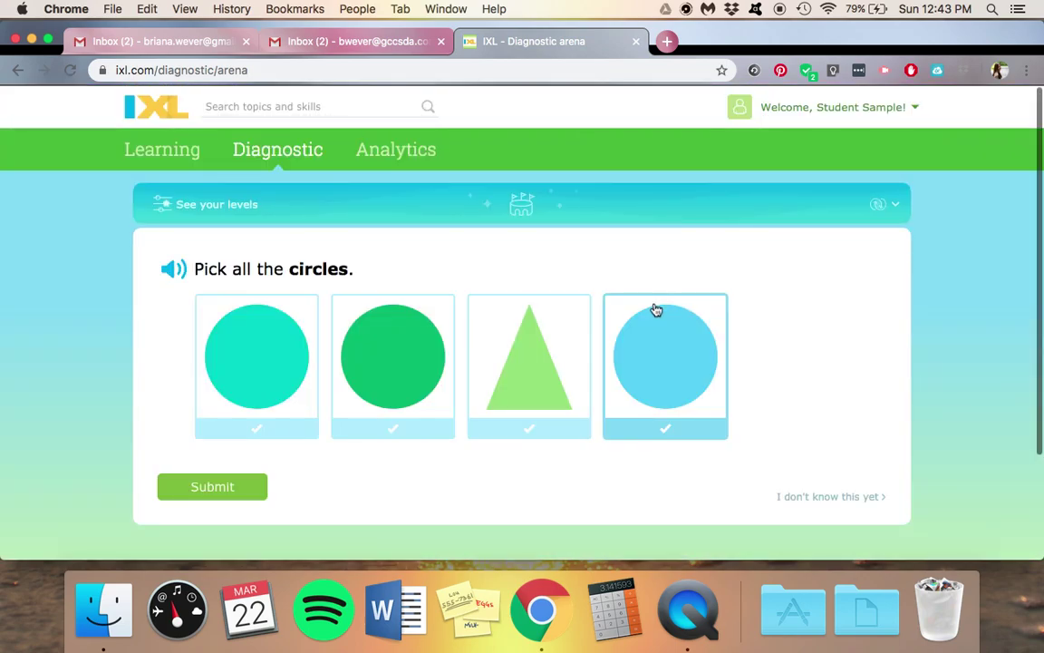
scroll(610, 247, down, 1)
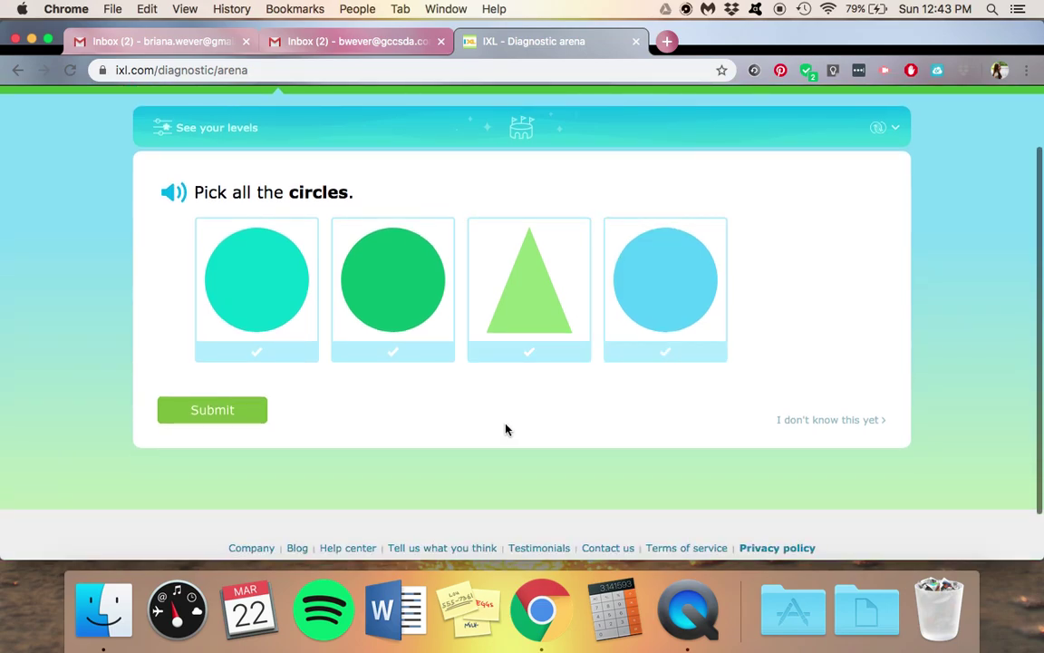
click(250, 354)
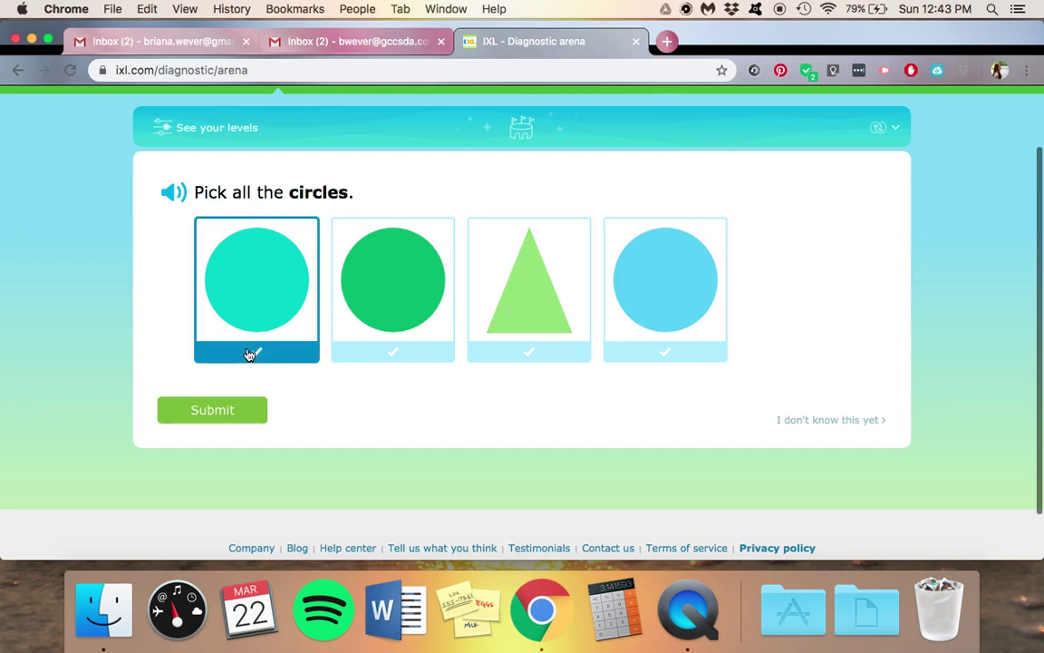
click(166, 195)
click(419, 343)
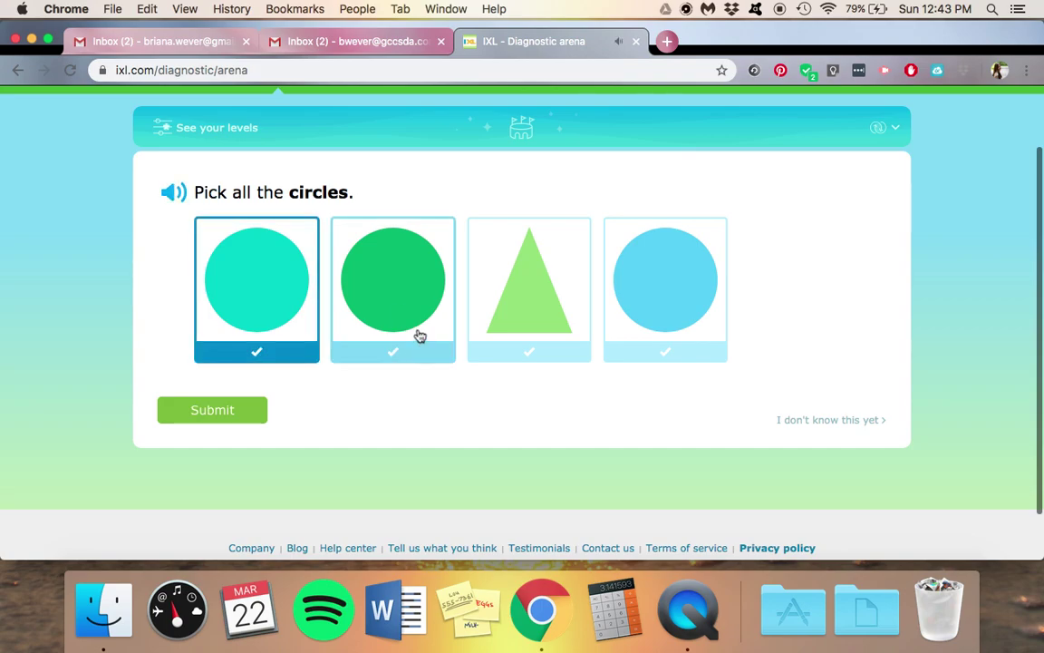
click(684, 354)
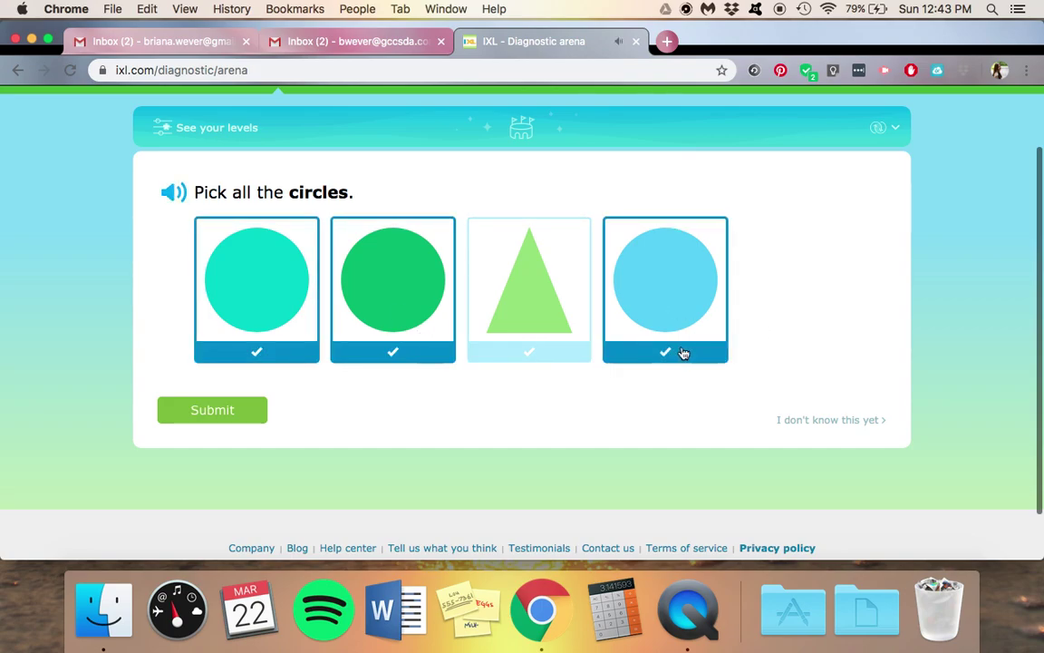
click(246, 413)
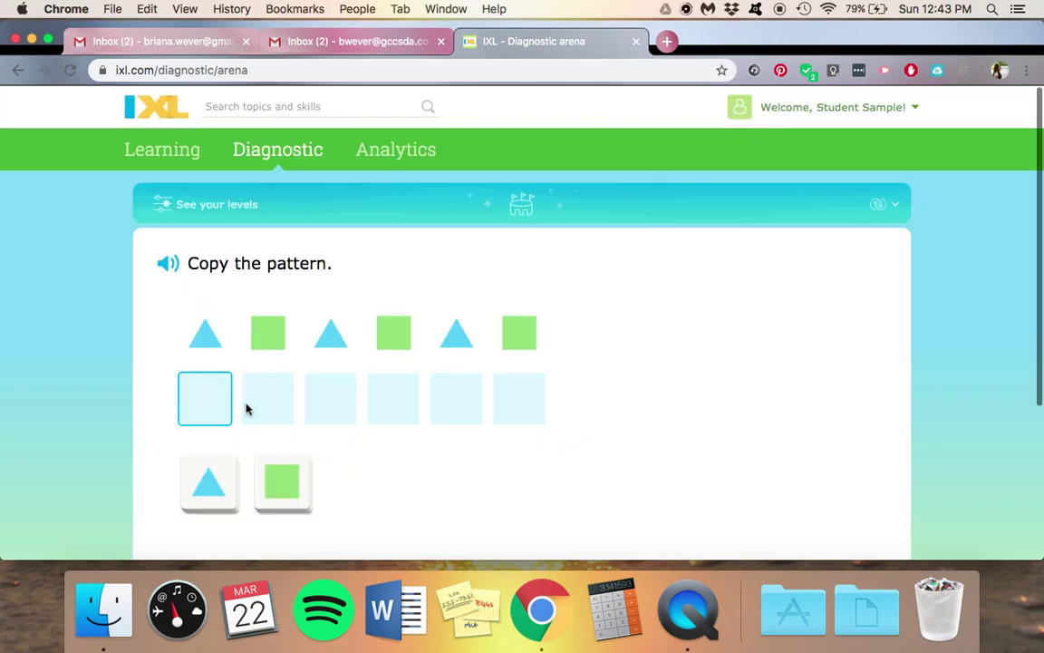
Step: Skip the pattern question and answer the three-corners question with the triangle
scroll(435, 472, down, 3)
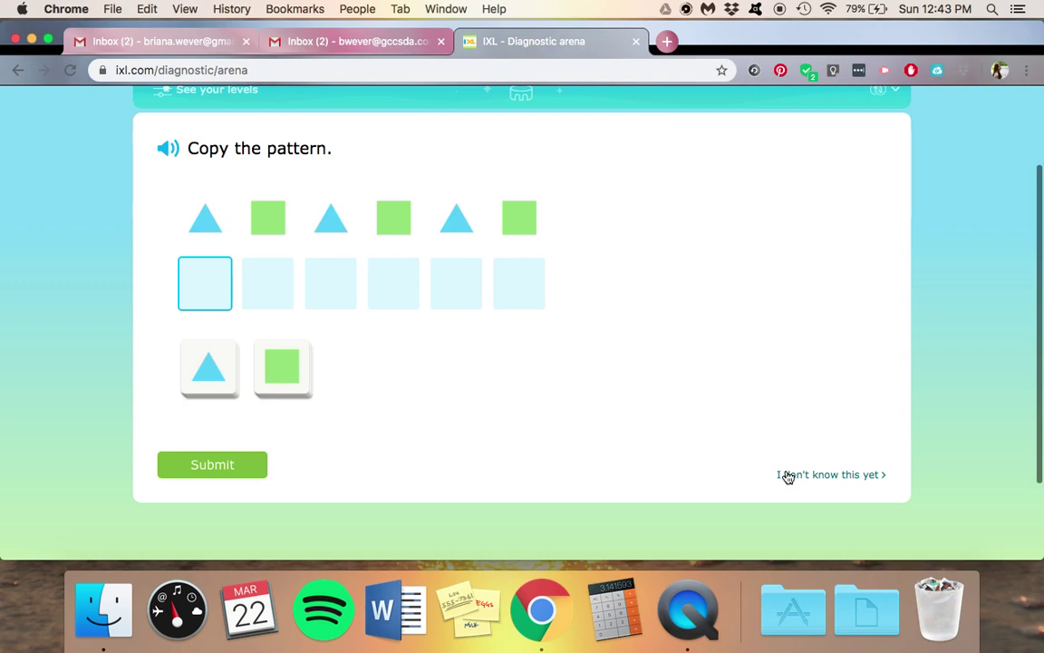
click(854, 479)
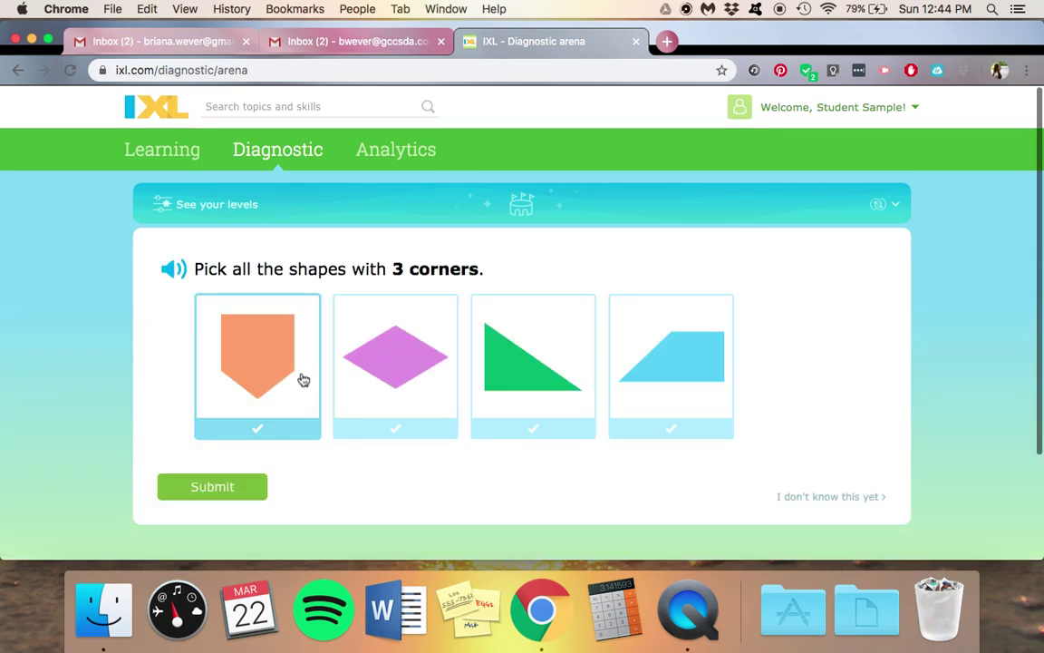
click(521, 397)
click(249, 497)
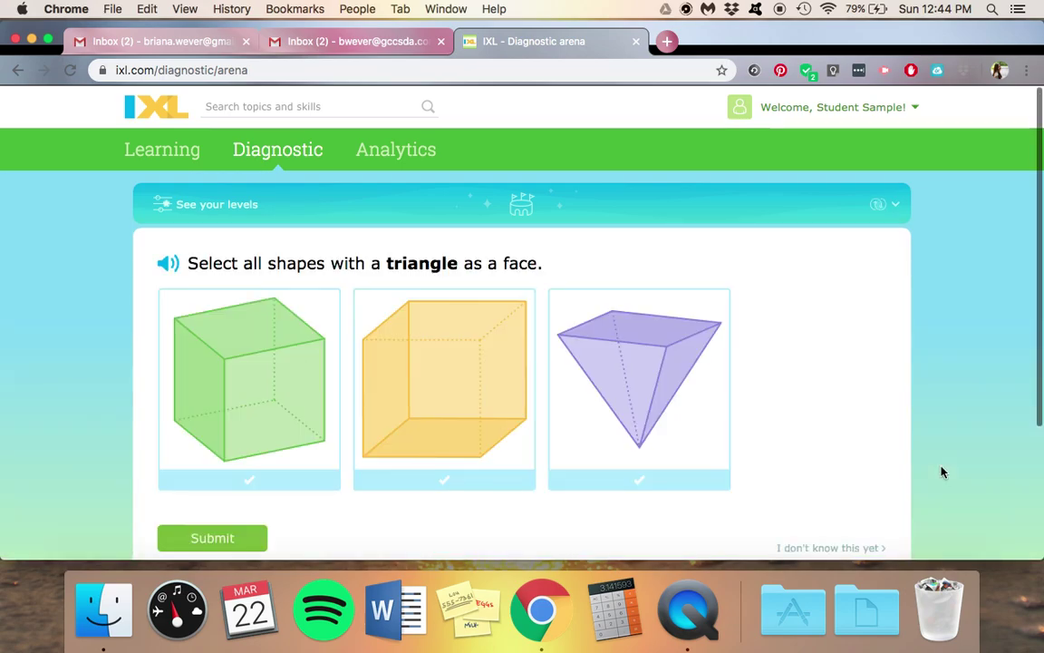
Step: Skip the triangular-face question and view the student's diagnostic levels
scroll(942, 471, down, 2)
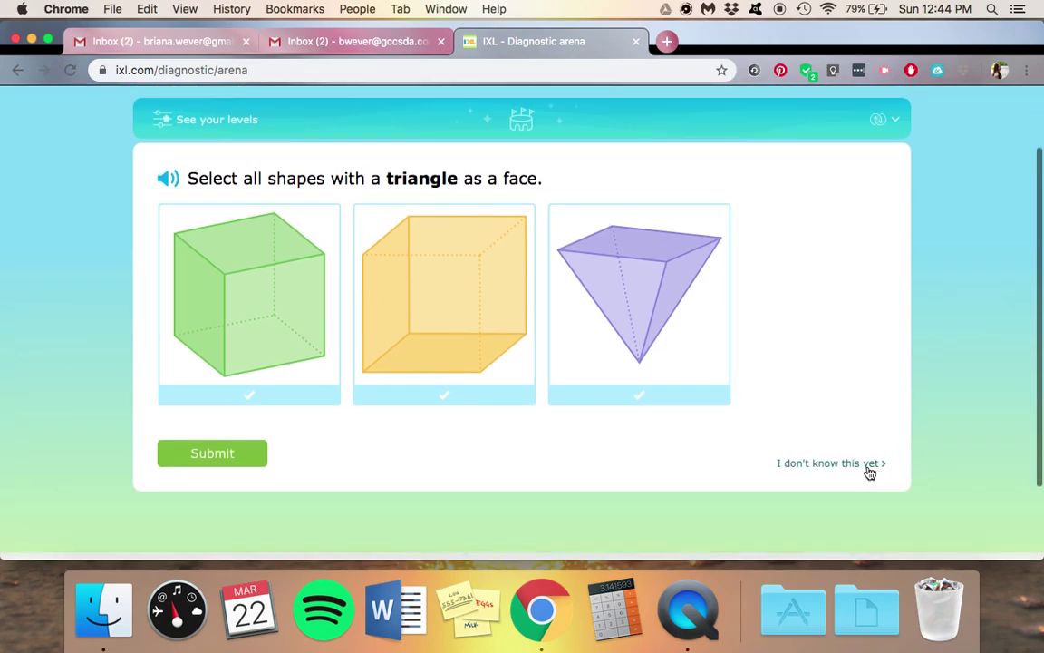
click(869, 469)
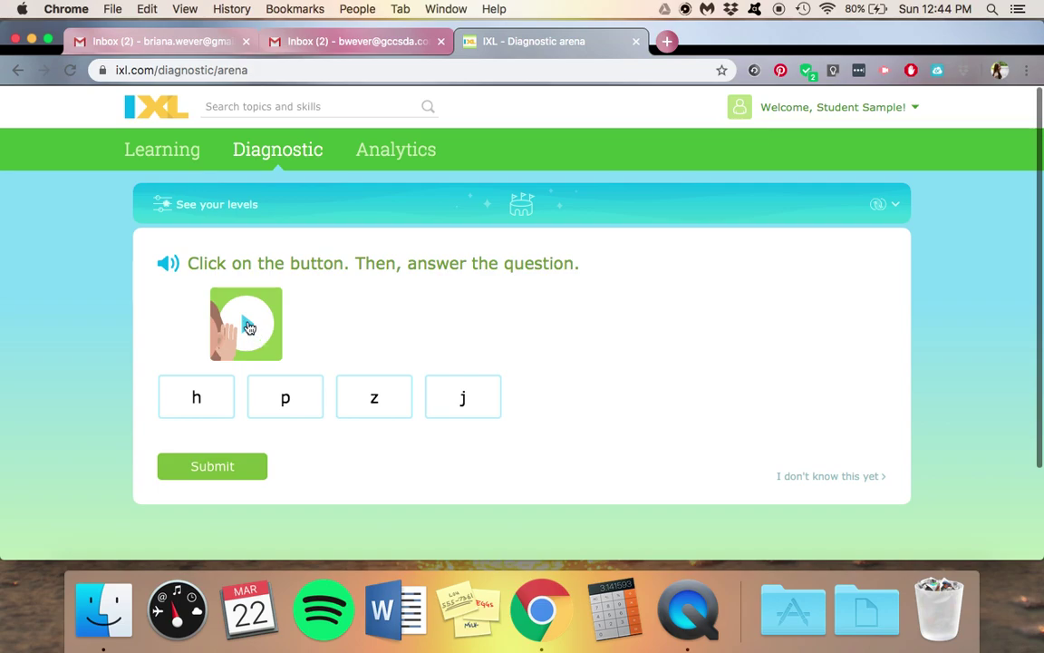
click(204, 212)
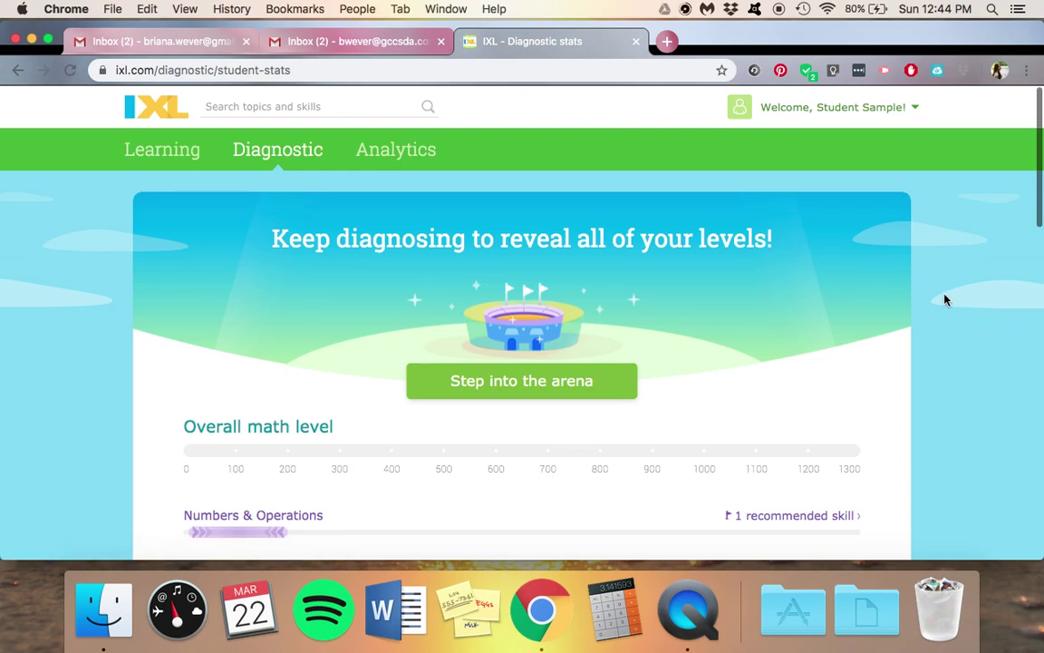
Step: Review the strand levels, check the Algebra & Algebraic Thinking recommended skill, and return to the stats
scroll(945, 300, down, 4)
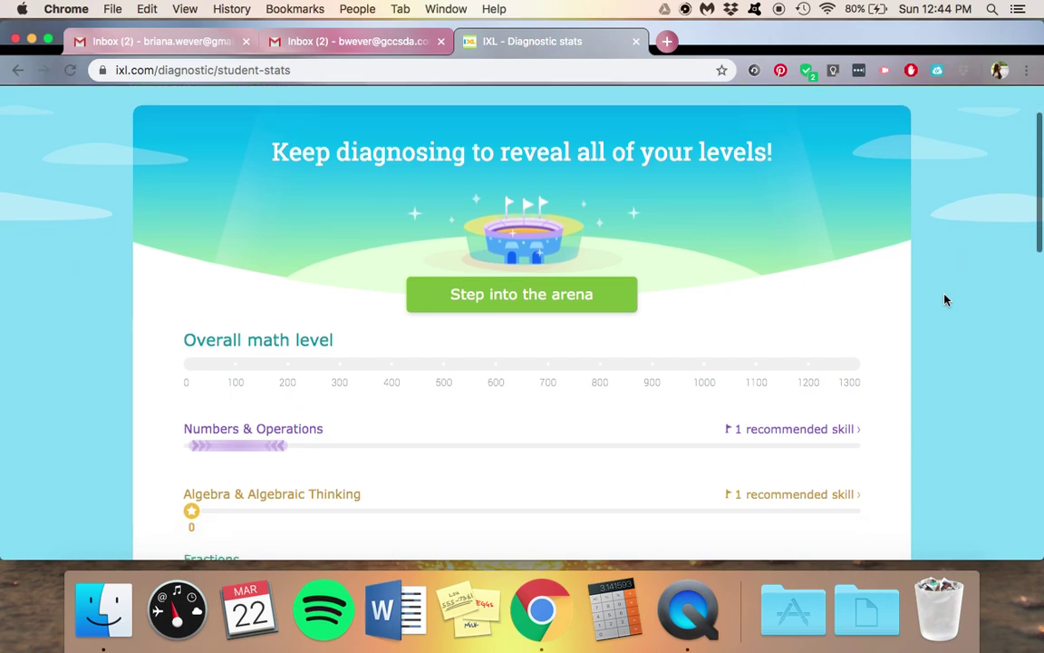
scroll(944, 300, down, 2)
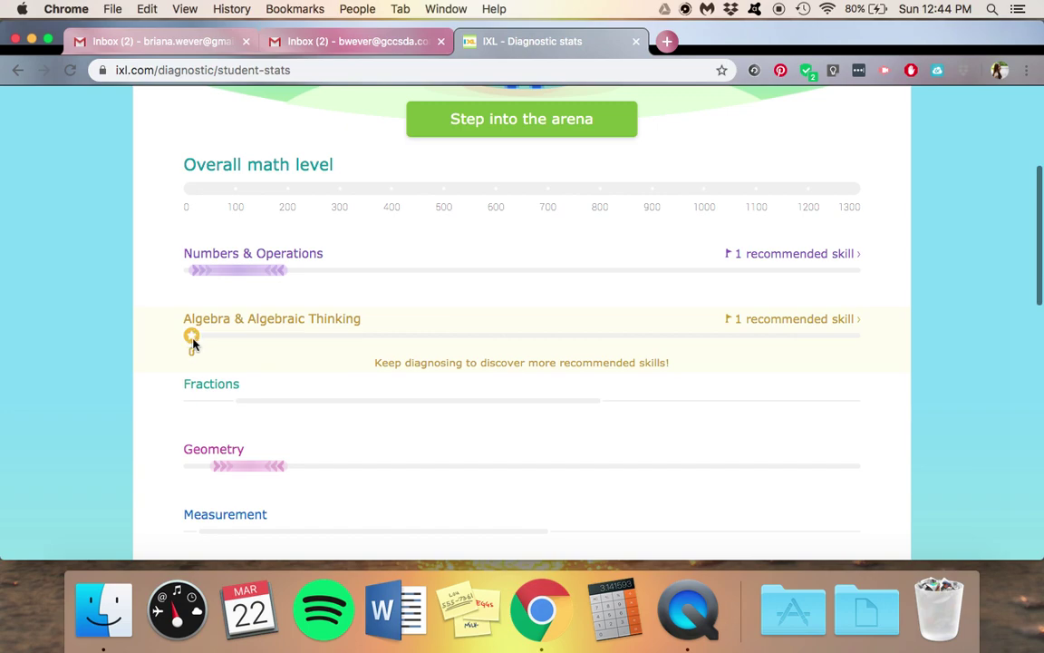
scroll(513, 392, down, 1)
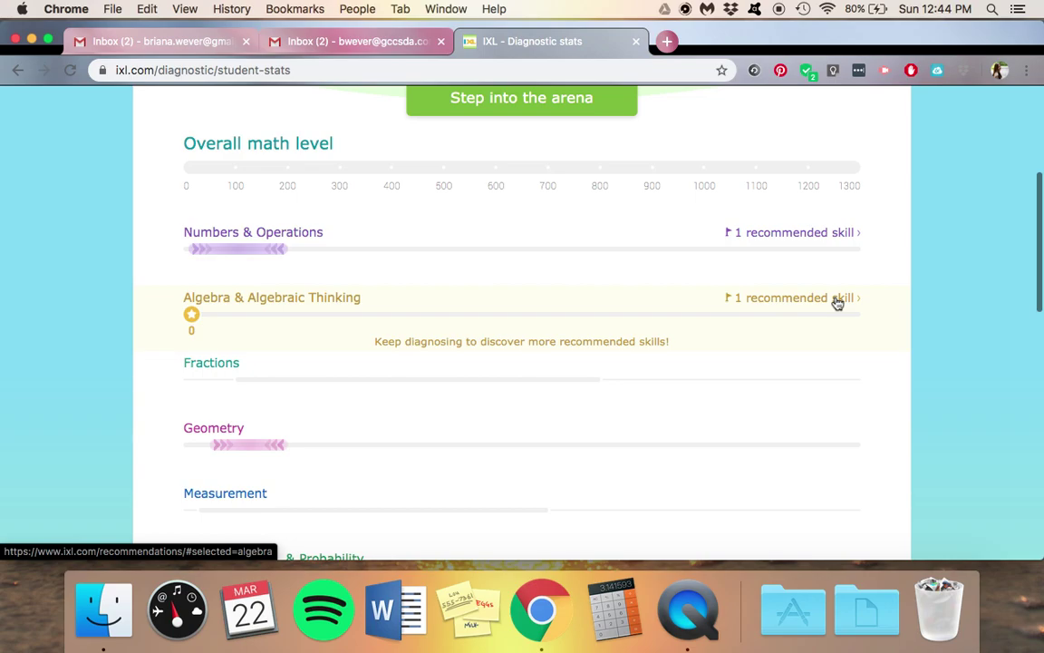
click(825, 304)
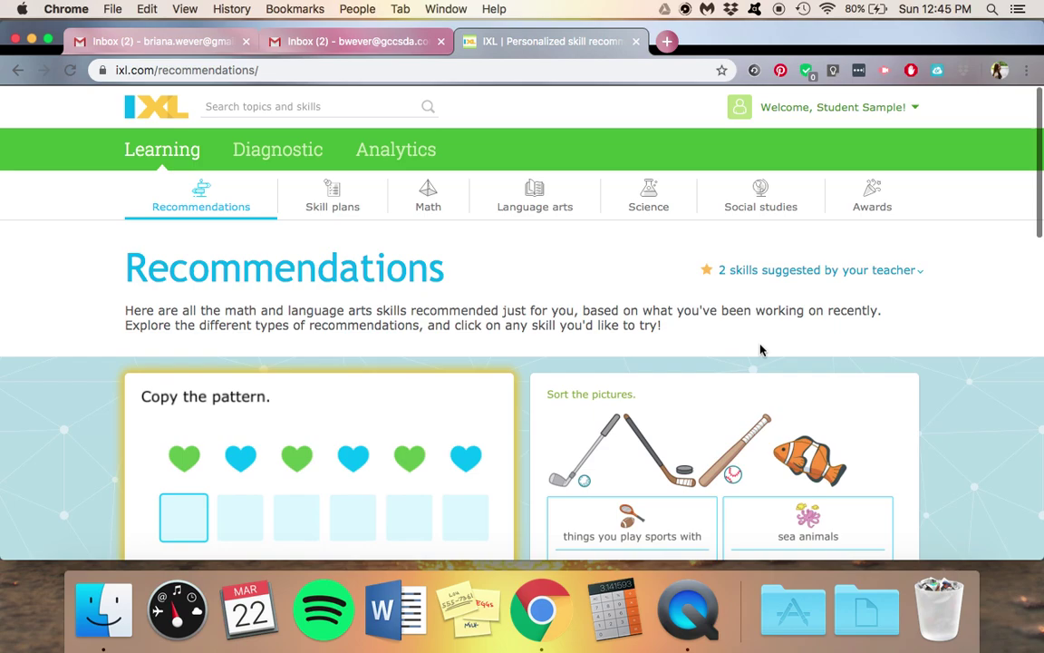
scroll(760, 350, down, 9)
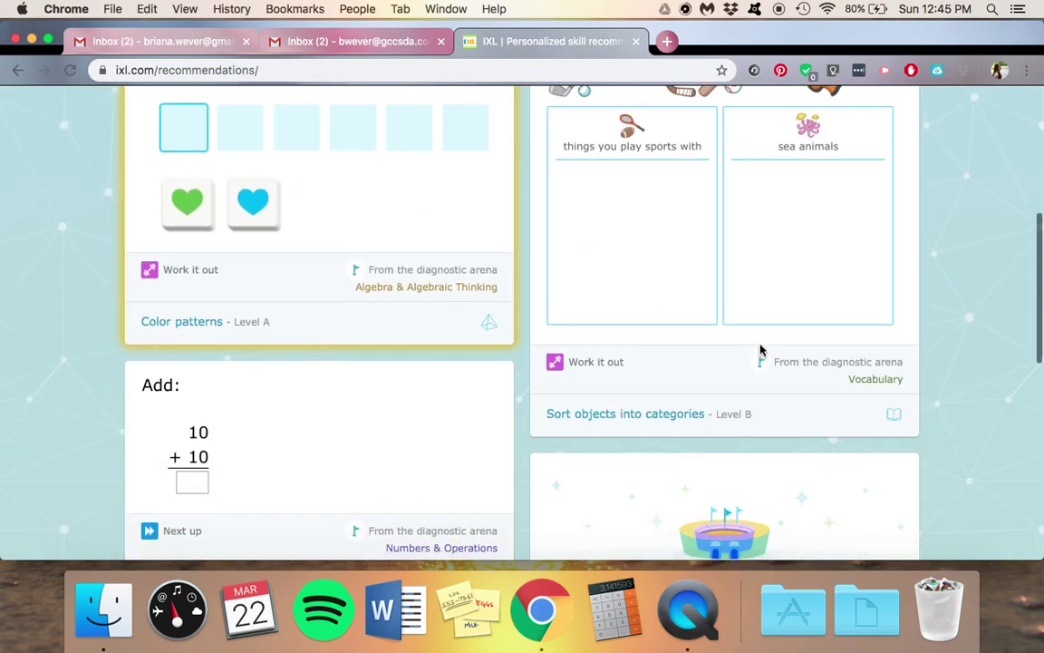
click(19, 71)
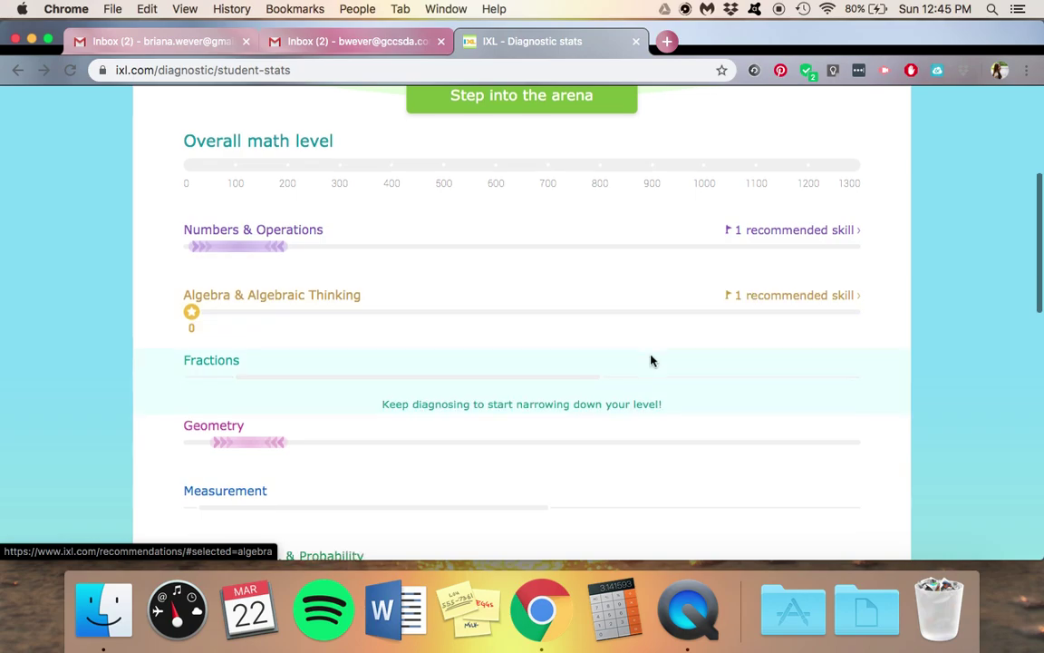
scroll(650, 361, down, 15)
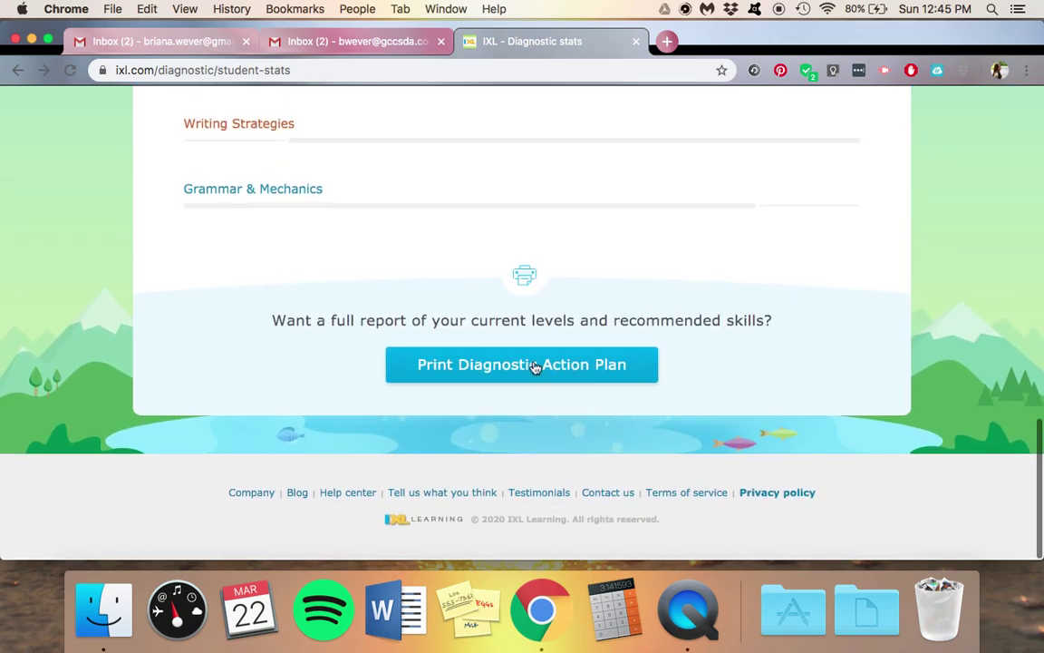
Step: Open the printable Diagnostic Action Plan and look over its math strand recommendations
click(535, 365)
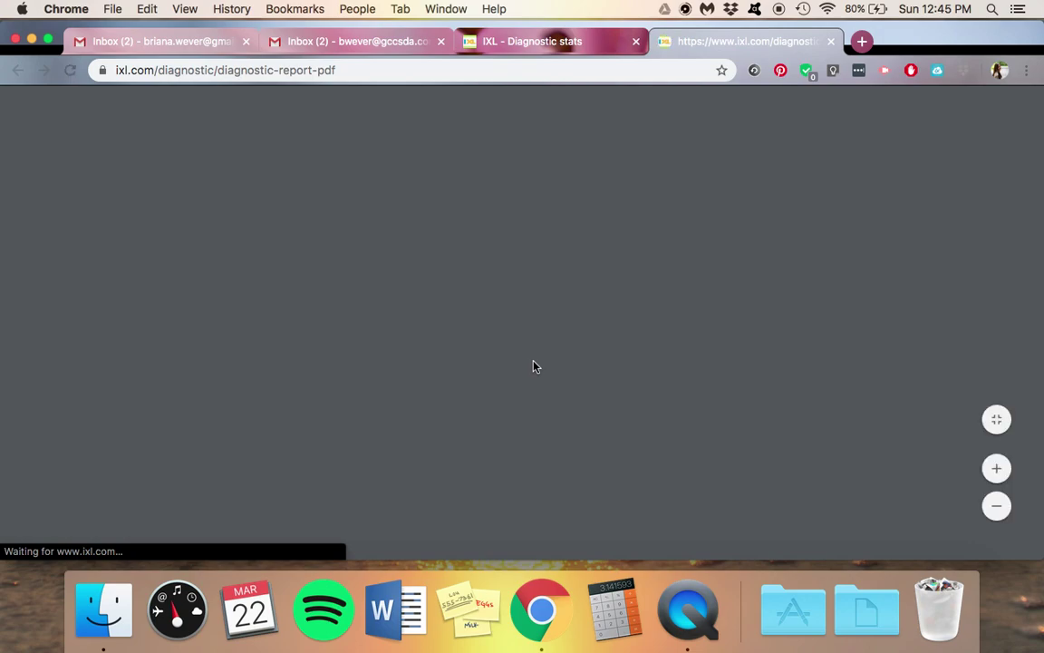
scroll(533, 365, down, 9)
scroll(392, 230, up, 4)
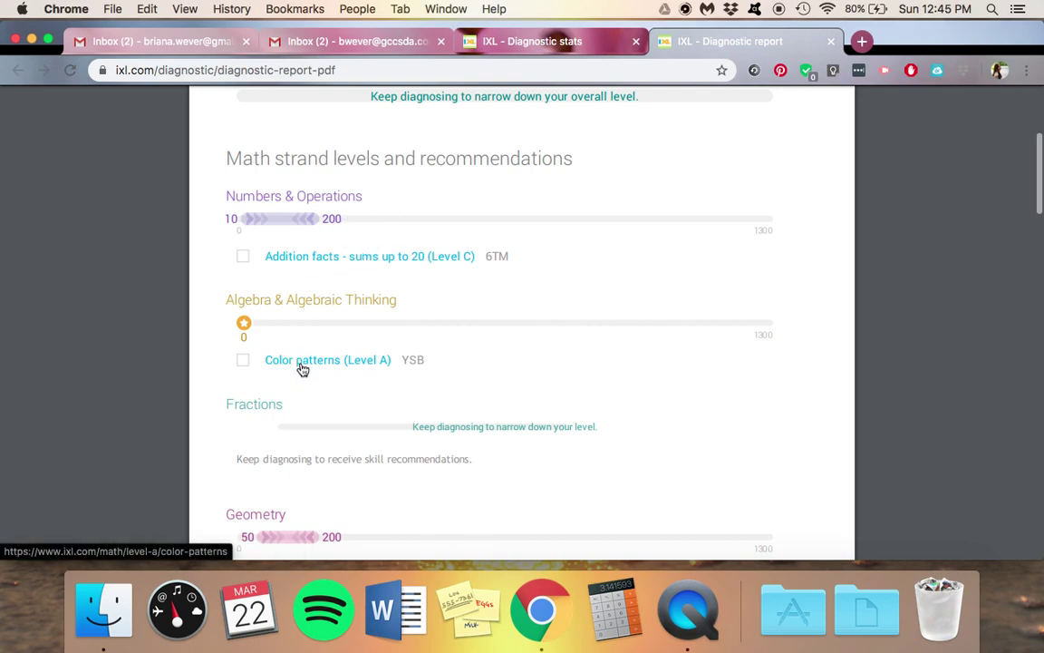
Step: Open the Color patterns skill and play its worked example aloud
click(303, 367)
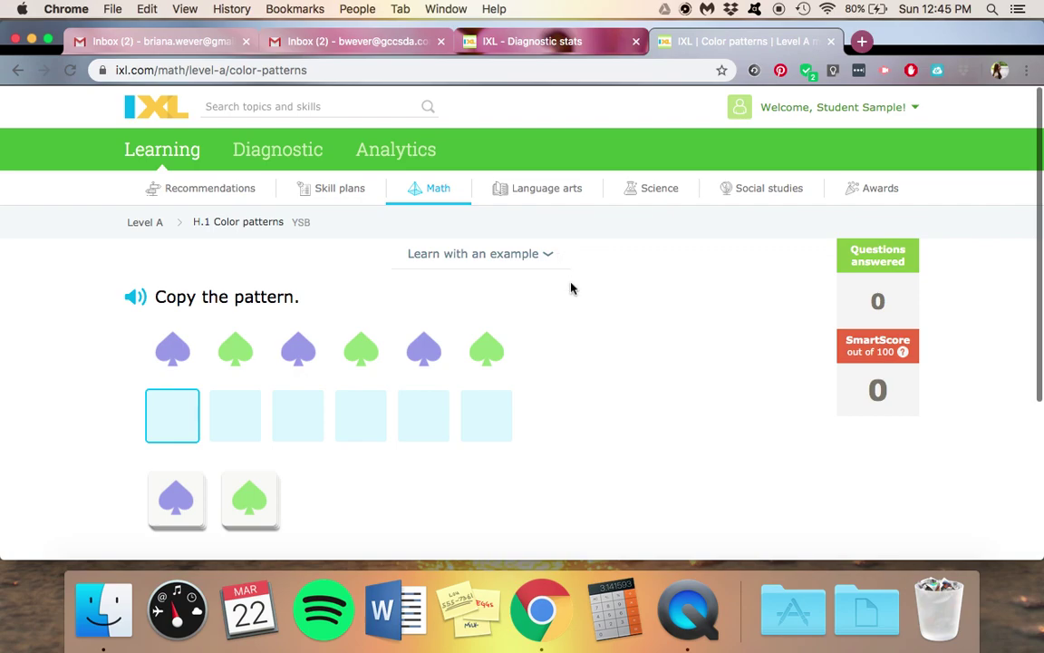
scroll(571, 289, down, 2)
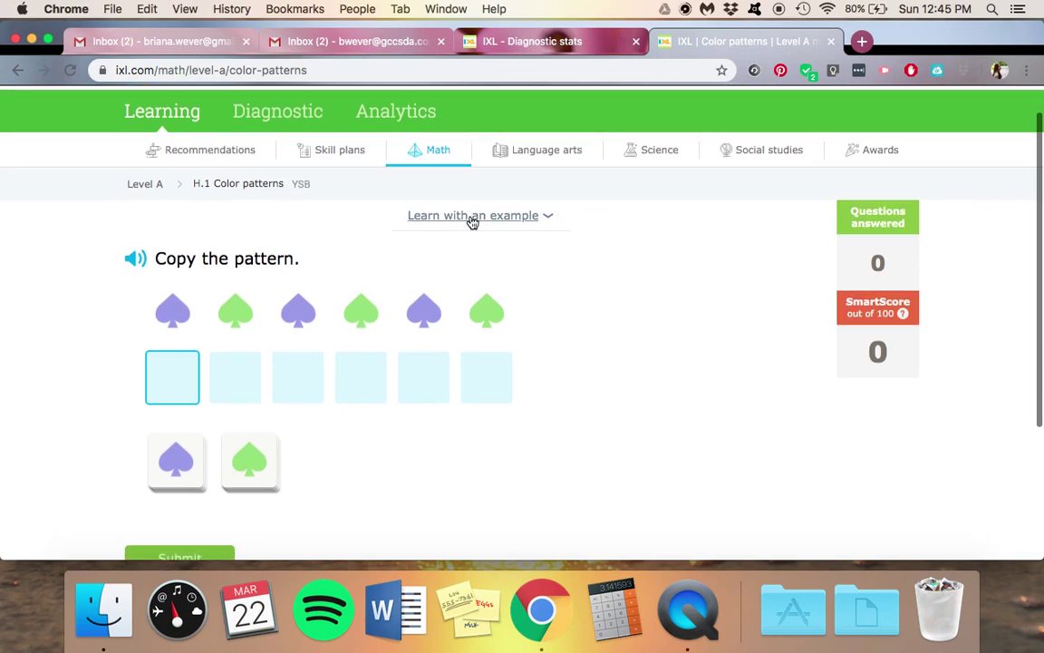
click(472, 218)
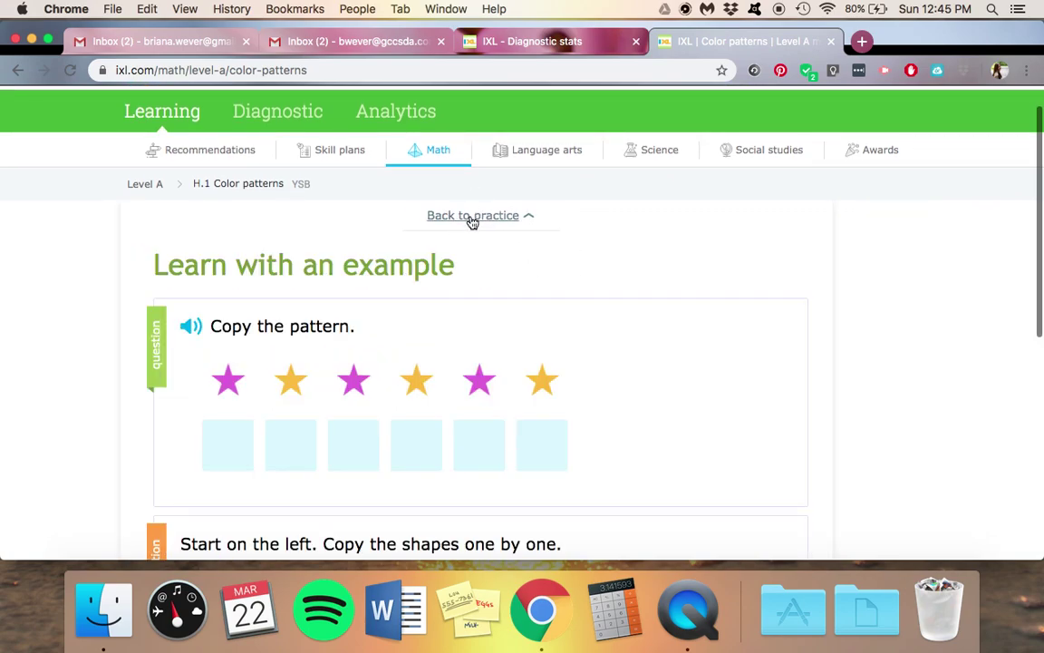
click(192, 331)
scroll(193, 332, down, 5)
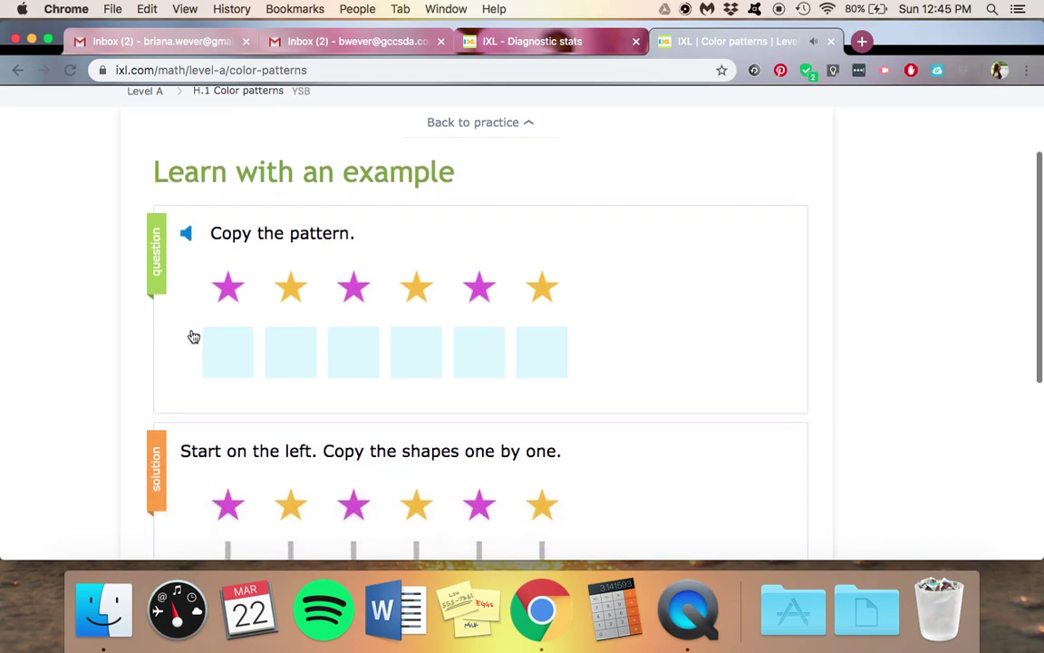
scroll(192, 332, down, 2)
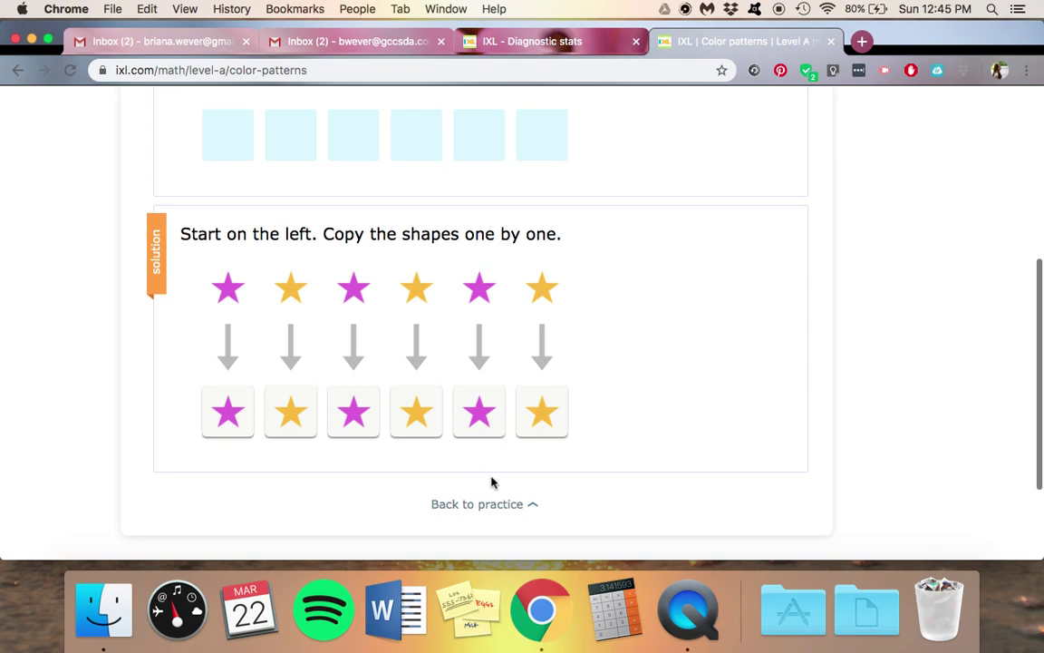
Step: Return from the example to the Color patterns practice question
click(506, 503)
scroll(688, 427, down, 5)
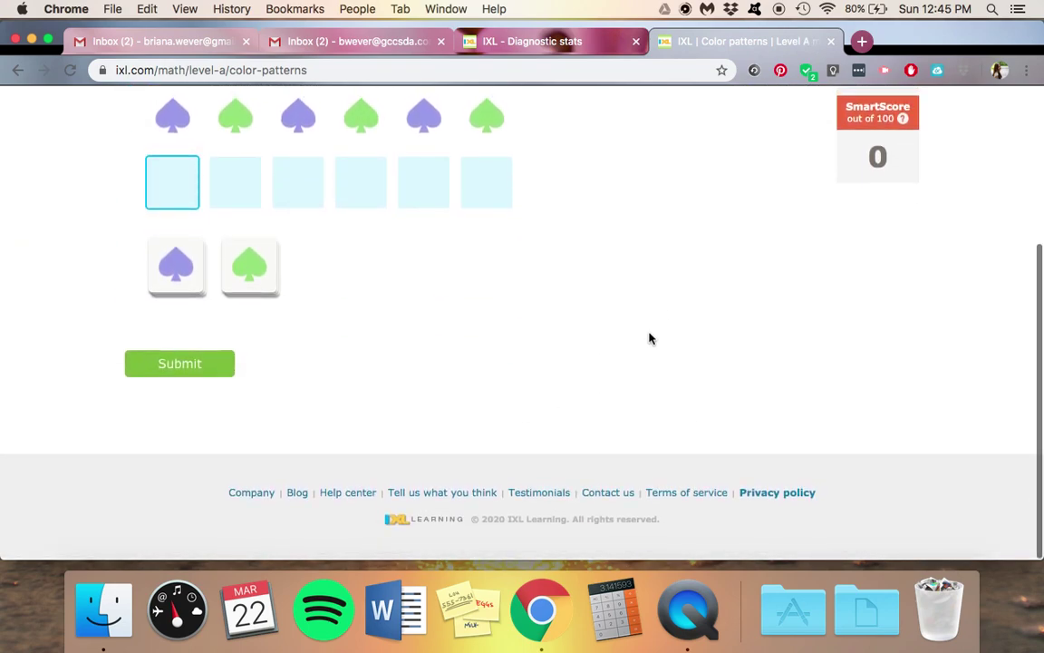
scroll(581, 218, up, 5)
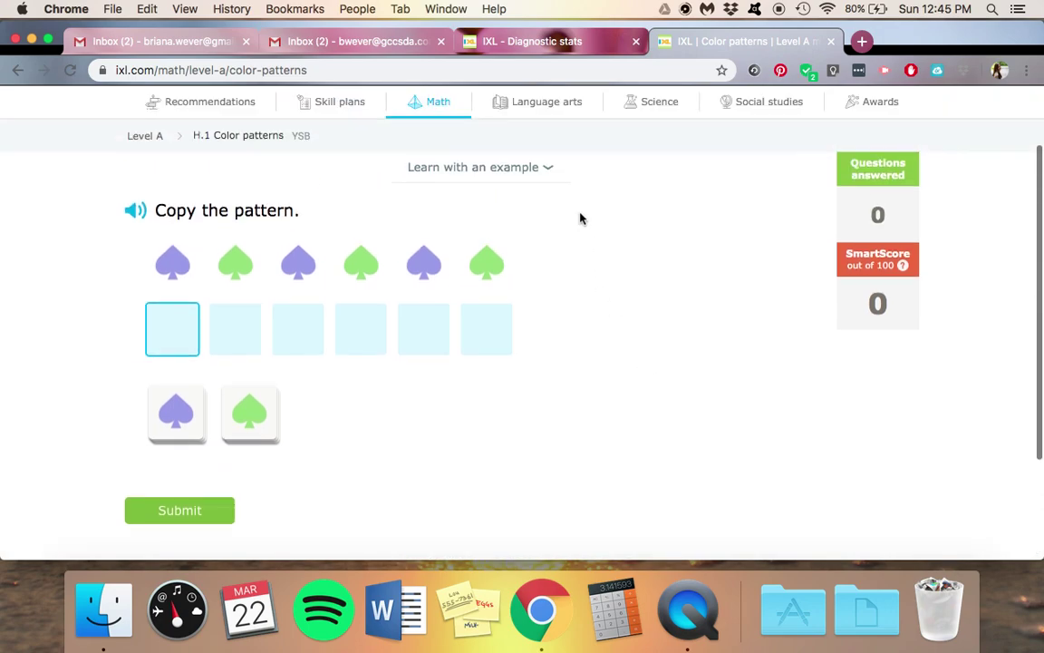
scroll(581, 218, down, 5)
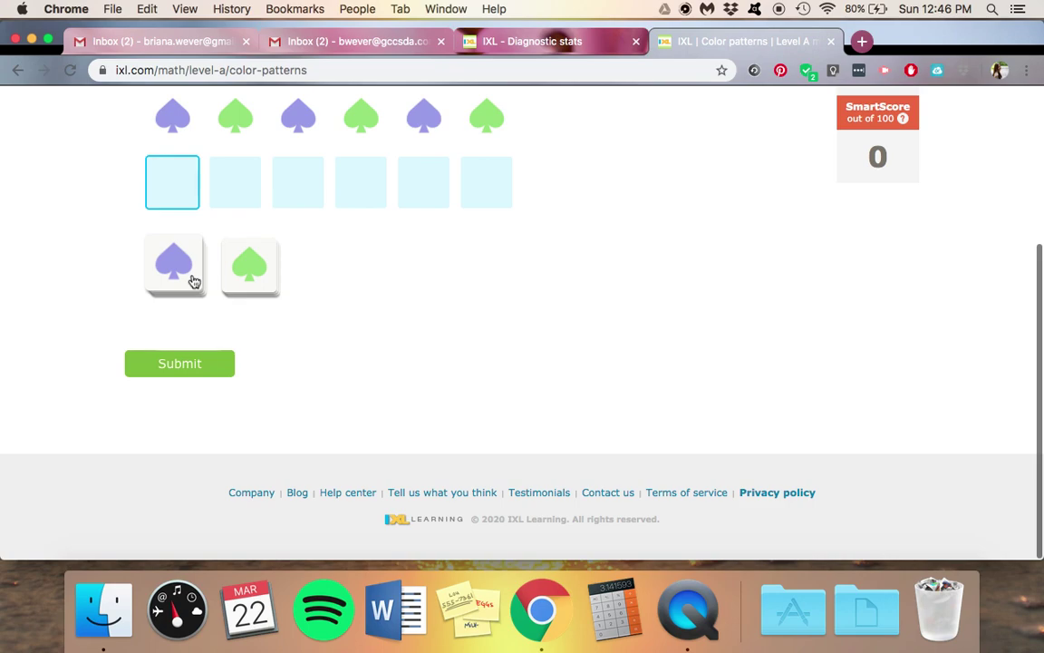
scroll(589, 340, up, 5)
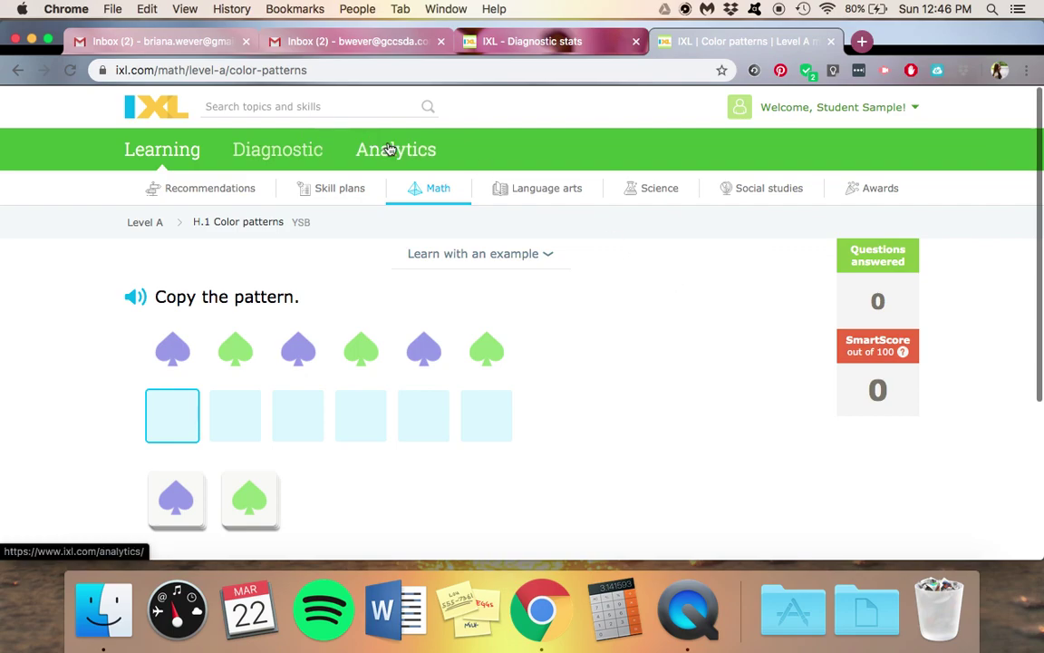
Step: Browse the Georgia Standards of Excellence Grade 1 math skill plan, then go back to Diagnostic
click(343, 194)
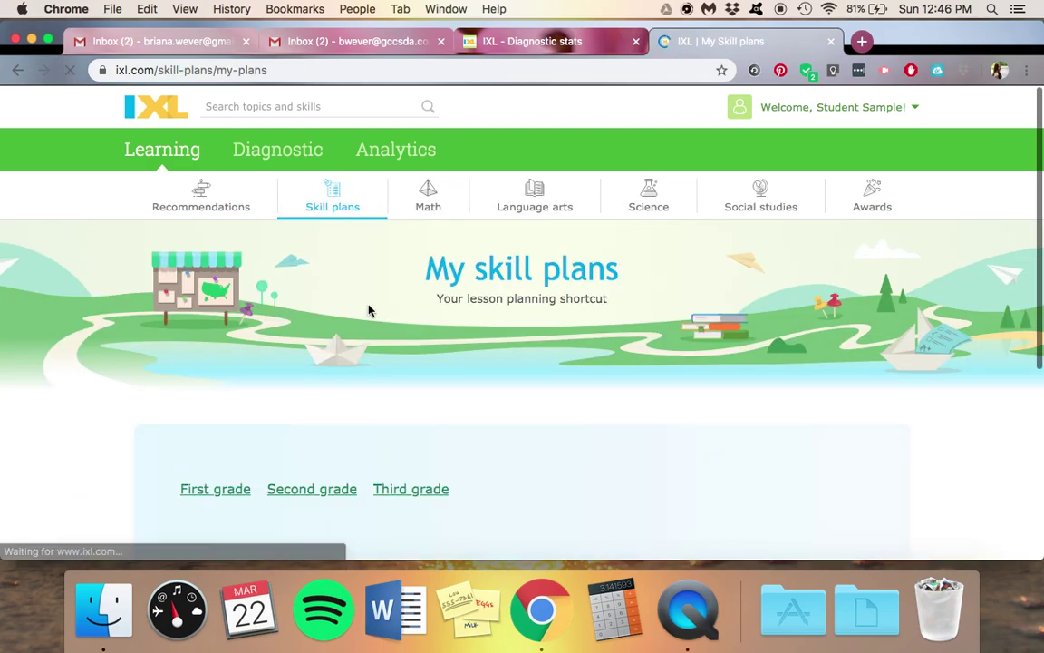
scroll(370, 337, down, 5)
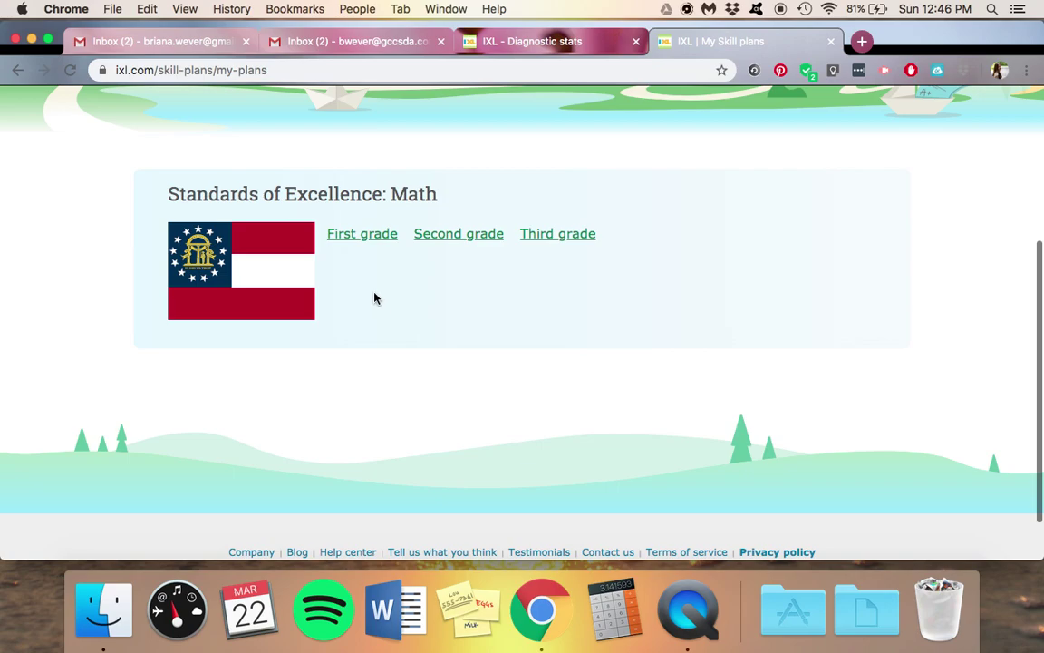
click(367, 235)
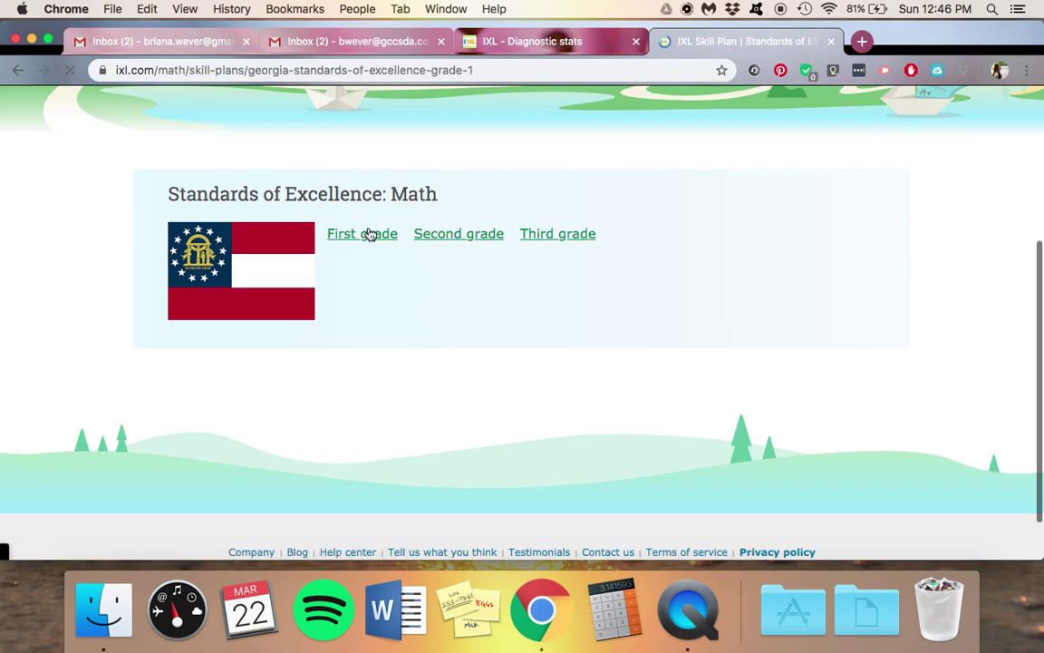
scroll(405, 327, down, 5)
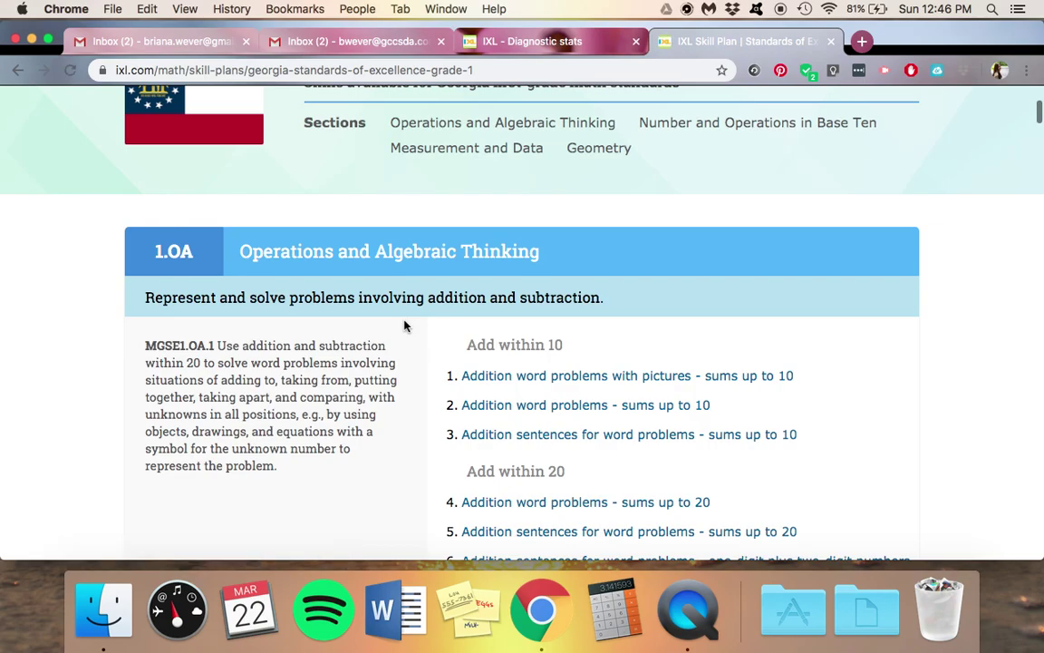
scroll(406, 326, up, 2)
scroll(405, 326, down, 10)
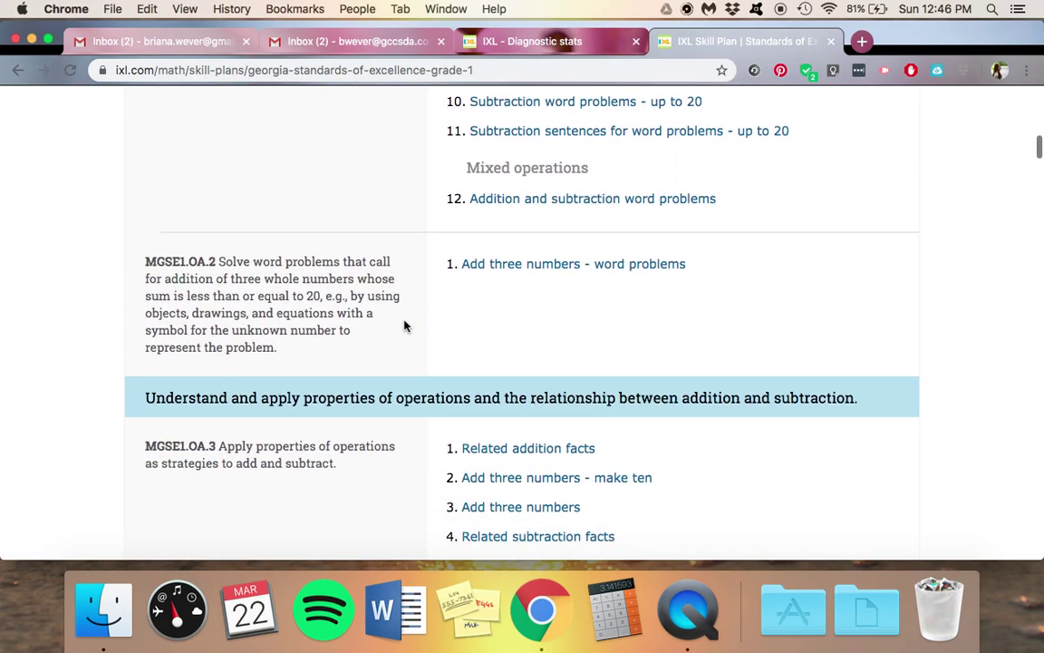
scroll(405, 326, up, 10)
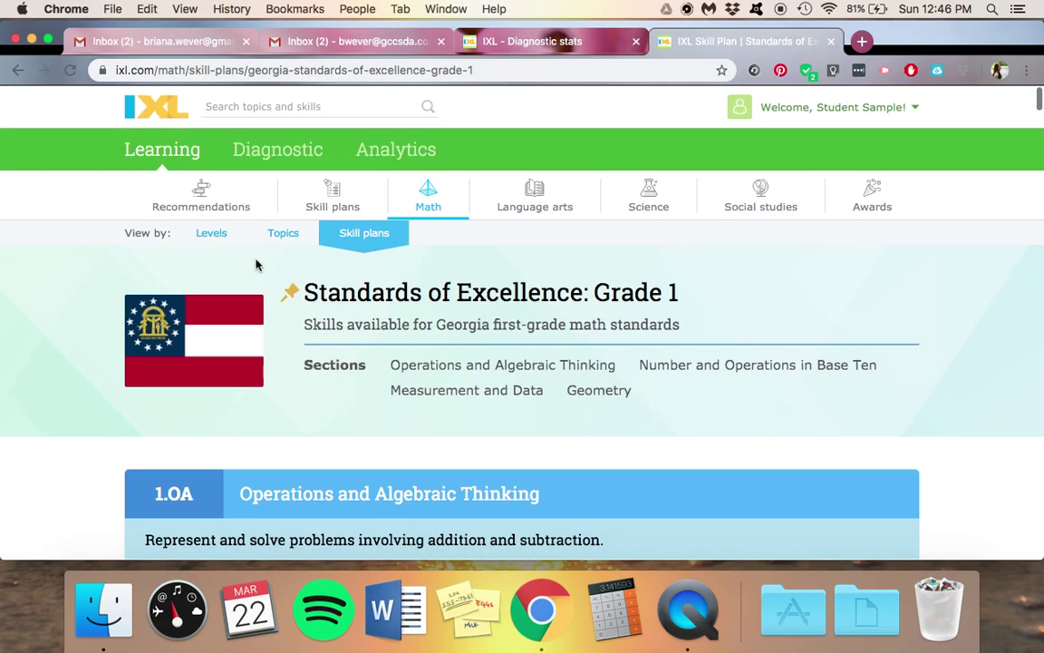
click(291, 160)
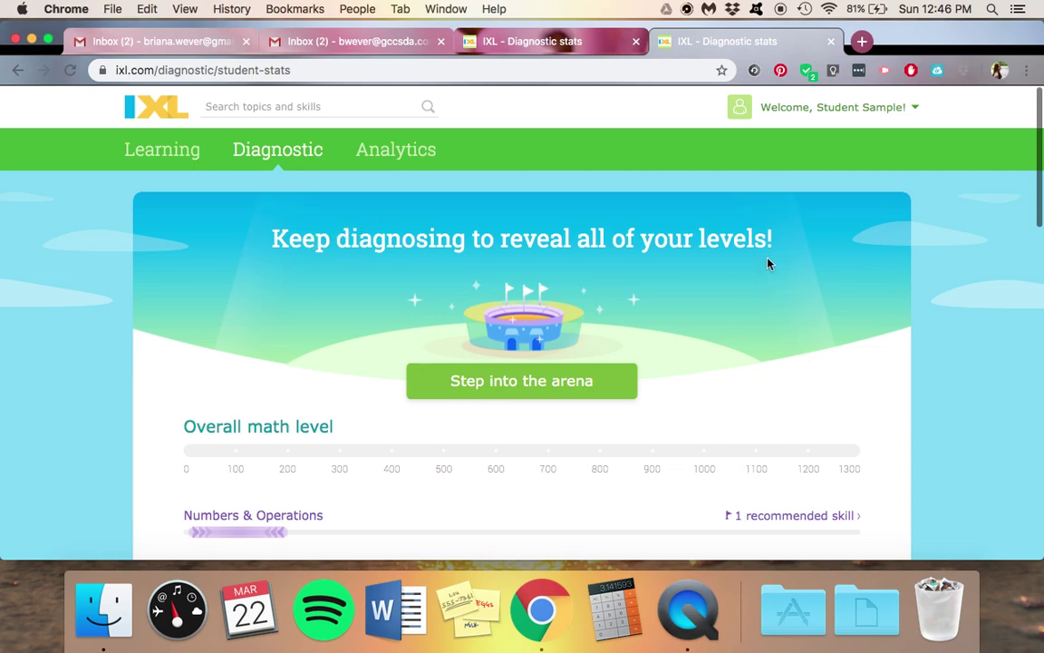
scroll(776, 367, down, 5)
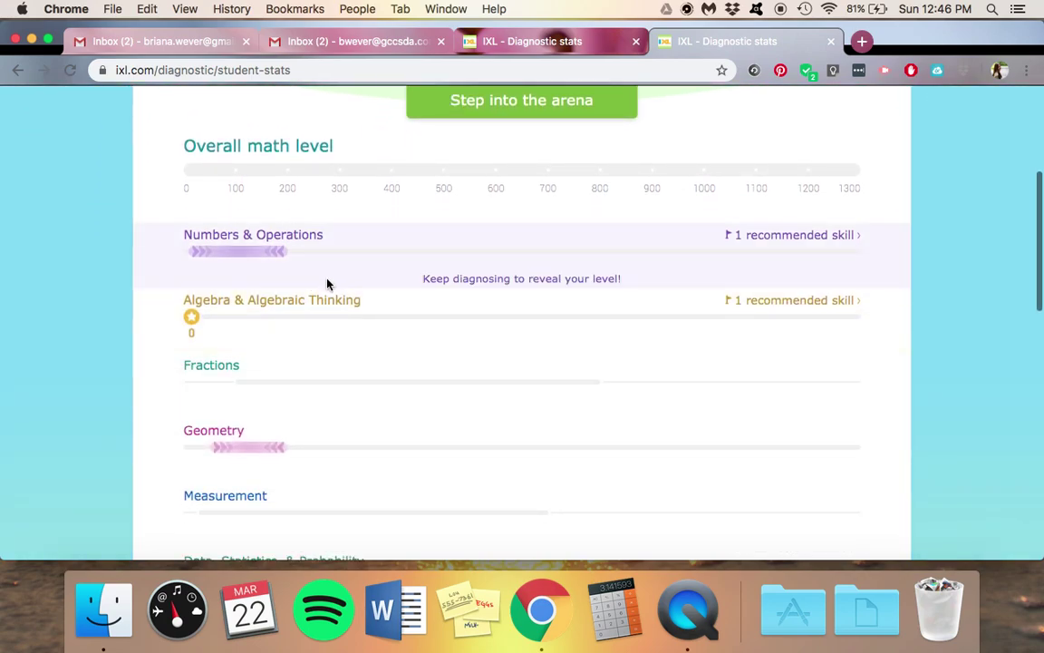
scroll(322, 293, down, 10)
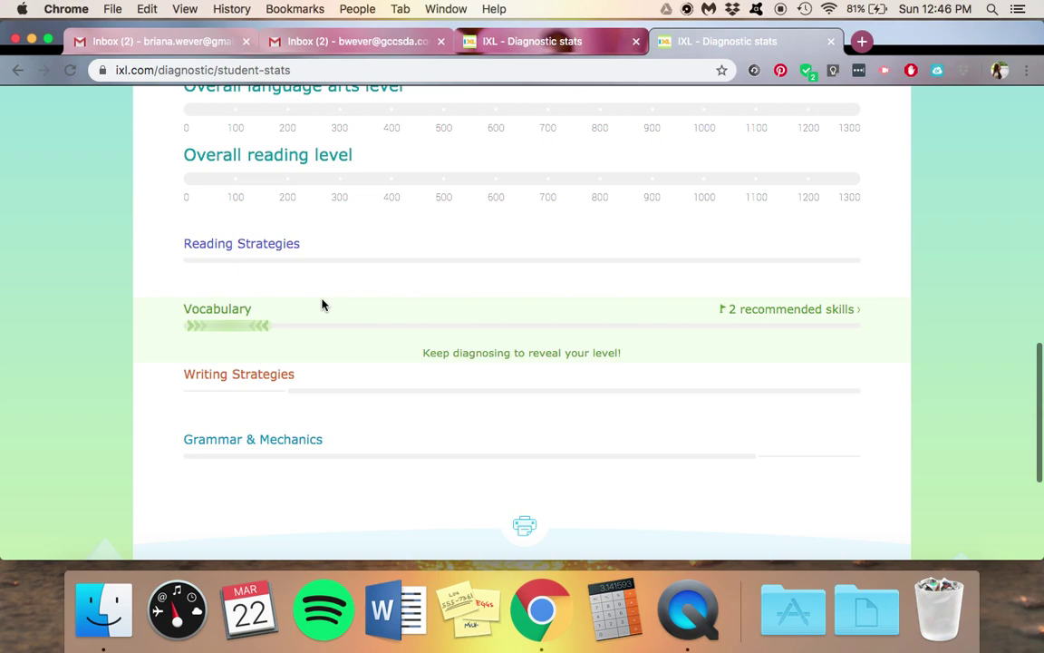
scroll(322, 305, up, 1)
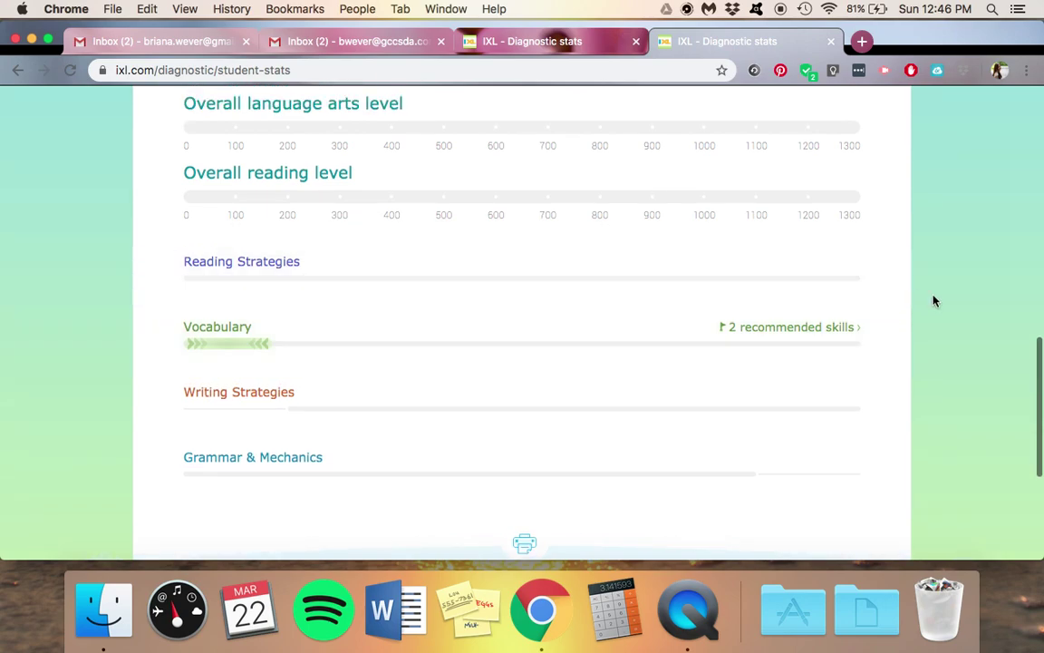